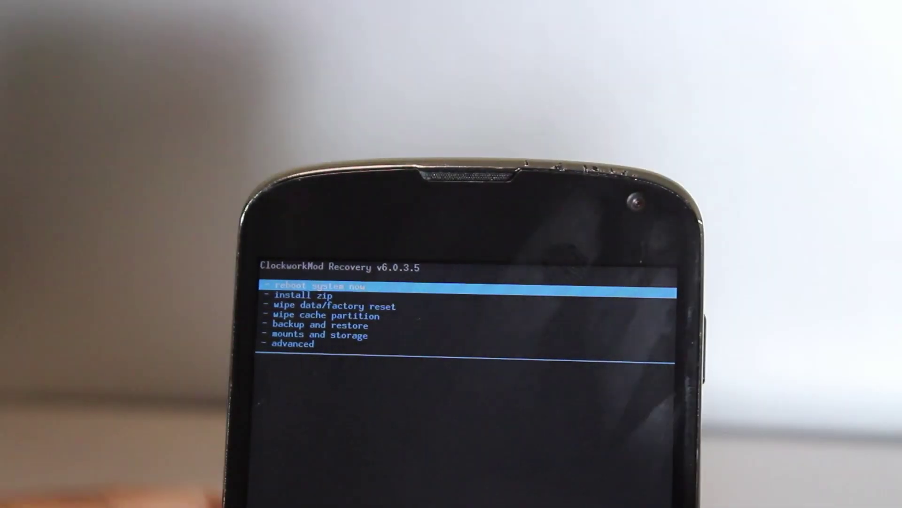
# Factory-reset the phone by choosing 'wipe data/factory reset' and confirming deletion of all user data.
pyautogui.press('Down')
pyautogui.press('Down')
pyautogui.press('Return')
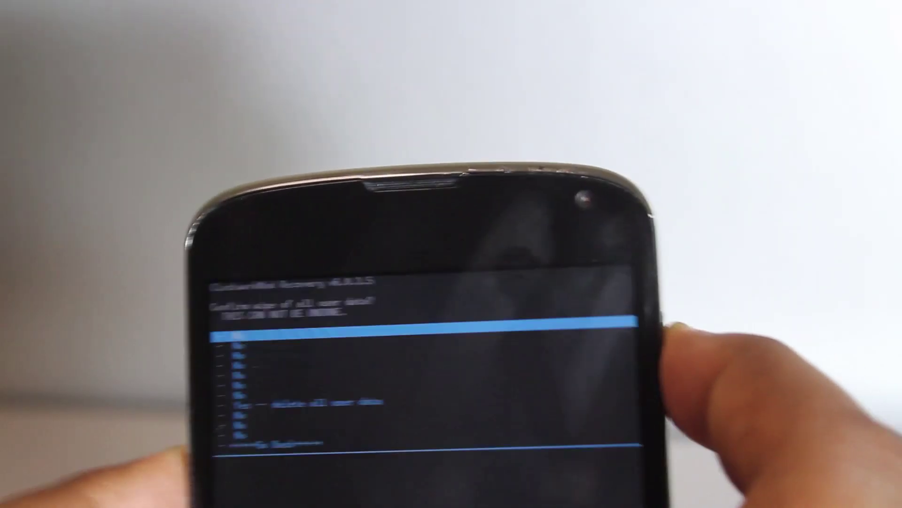
pyautogui.press('Down')
pyautogui.press('Down')
pyautogui.press('Down')
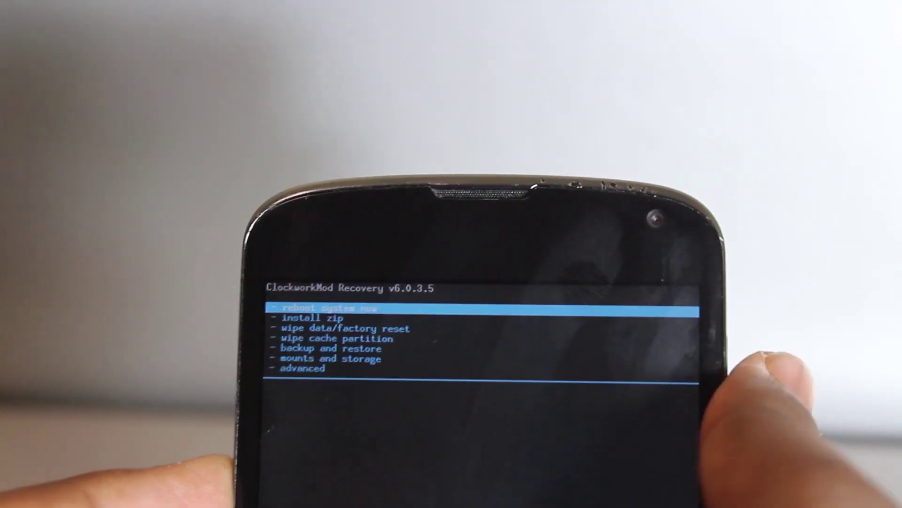
# Wipe the cache partition, confirming Yes.
pyautogui.press('Down')
pyautogui.press('Down')
pyautogui.press('Down')
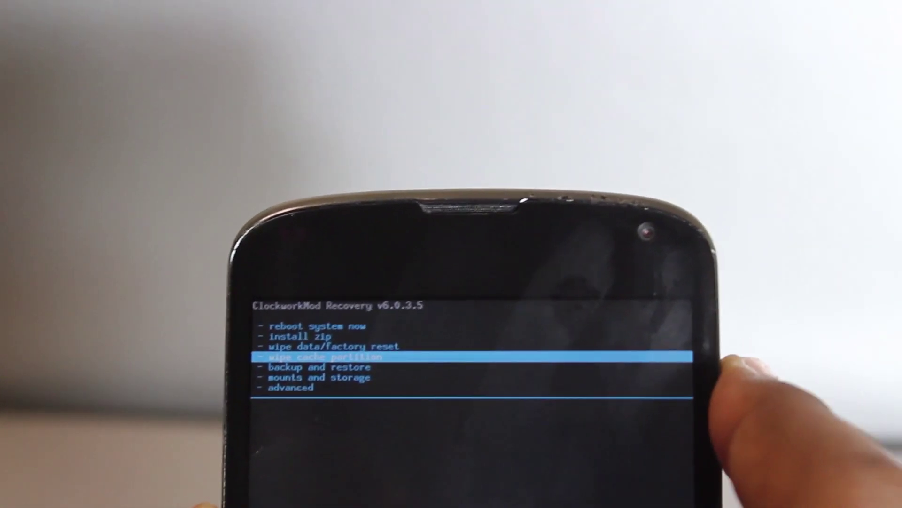
pyautogui.press('Return')
pyautogui.press('Up')
pyautogui.press('Up')
pyautogui.press('Up')
pyautogui.press('Up')
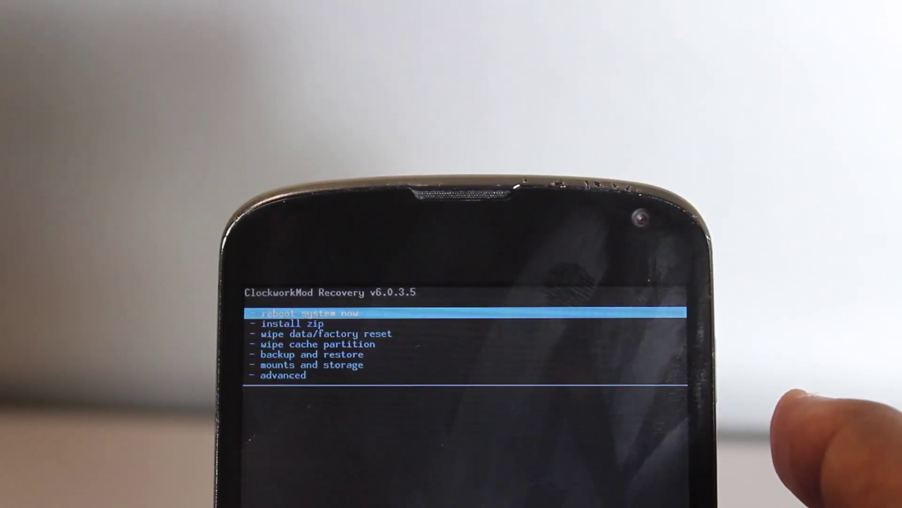
# Wipe the Dalvik cache from the advanced menu, then go back to the main menu.
pyautogui.press('Up')
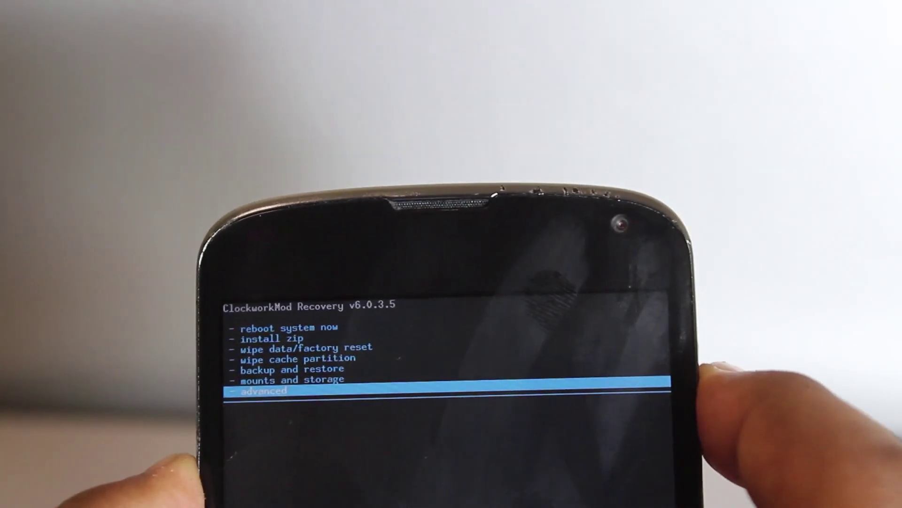
pyautogui.press('Return')
pyautogui.press('Up')
pyautogui.press('Up')
pyautogui.press('Up')
pyautogui.press('Up')
pyautogui.press('Up')
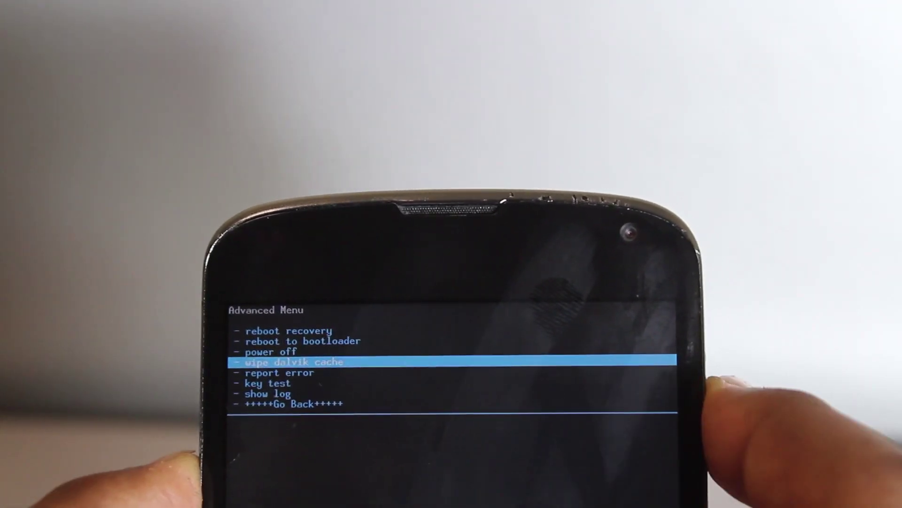
pyautogui.press('Return')
pyautogui.press('Up')
pyautogui.press('Up')
pyautogui.press('Up')
pyautogui.press('Up')
pyautogui.press('Up')
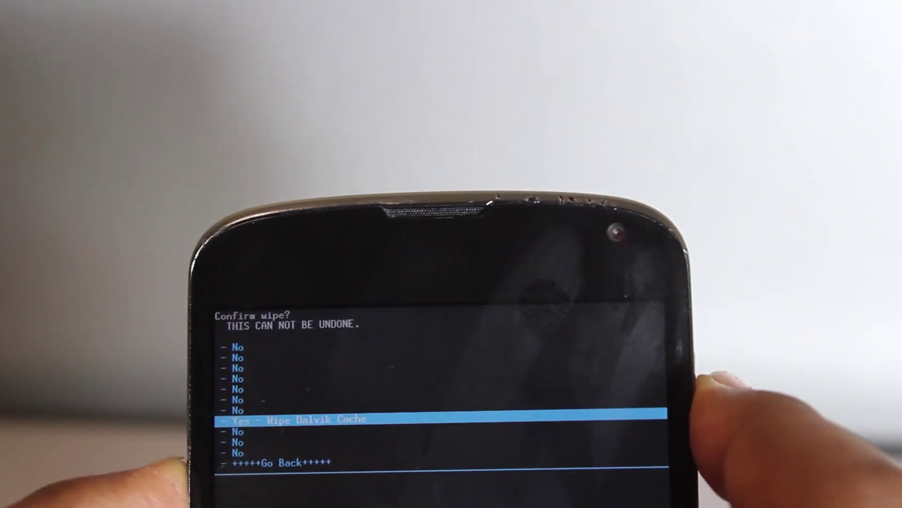
pyautogui.press('Return')
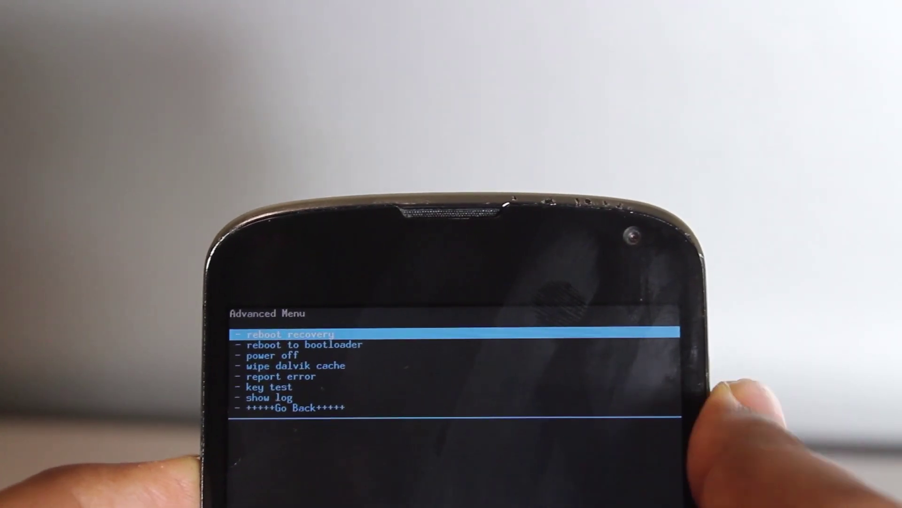
pyautogui.press('Up')
pyautogui.press('Return')
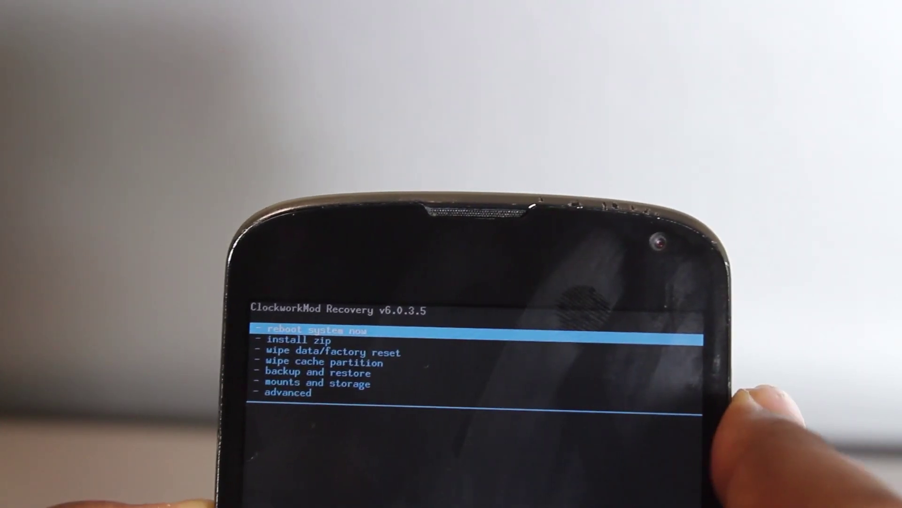
# Browse the SD card from 'install zip' to the 0/Download folder.
pyautogui.press('Down')
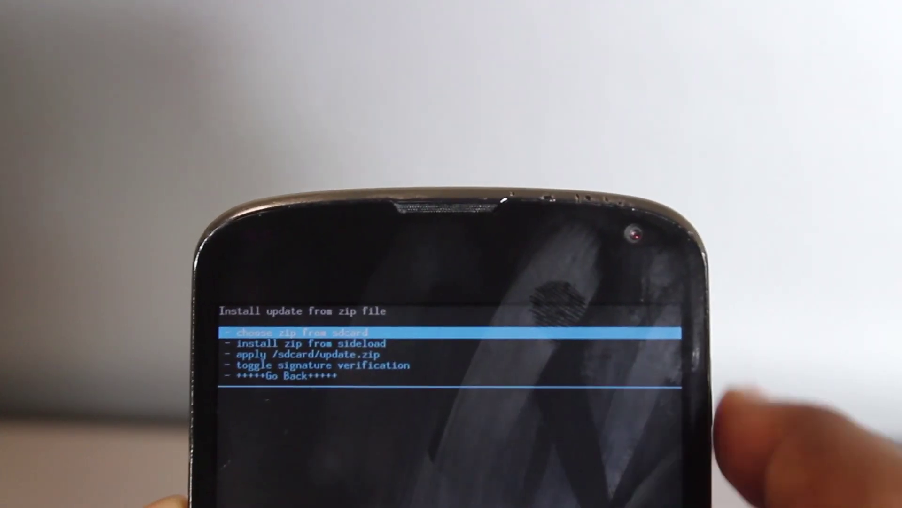
pyautogui.press('Return')
pyautogui.press('Return')
pyautogui.press('Down')
pyautogui.press('Down')
pyautogui.press('Down')
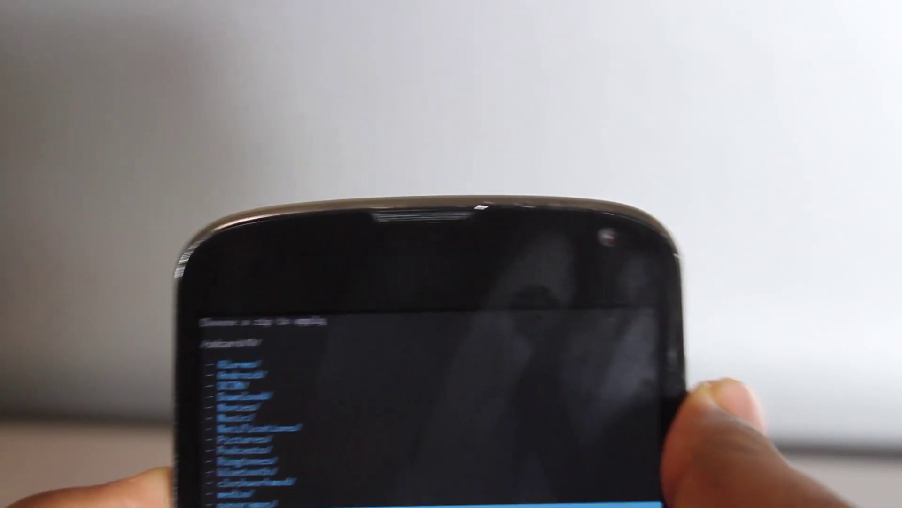
pyautogui.press('Up')
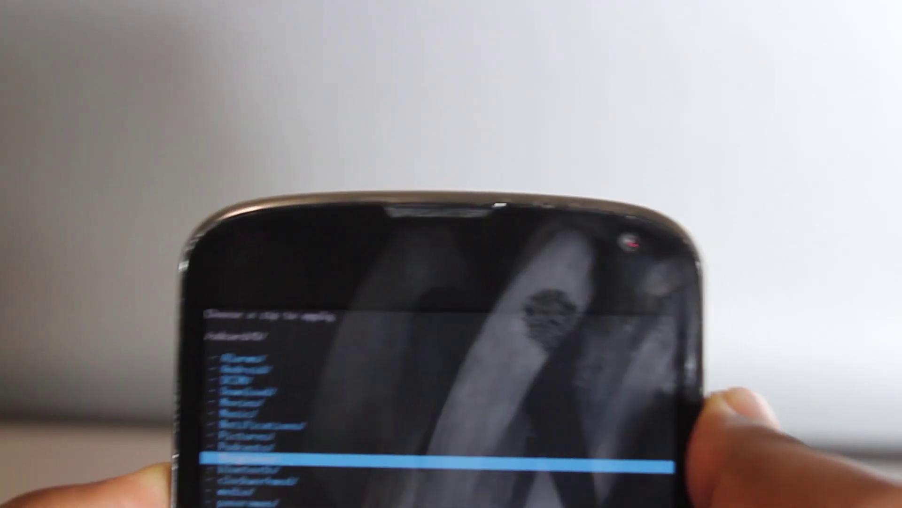
pyautogui.press('Up')
pyautogui.press('Up')
pyautogui.press('Up')
pyautogui.press('Up')
pyautogui.press('Up')
pyautogui.press('Up')
pyautogui.press('Up')
pyautogui.press('Up')
pyautogui.press('Return')
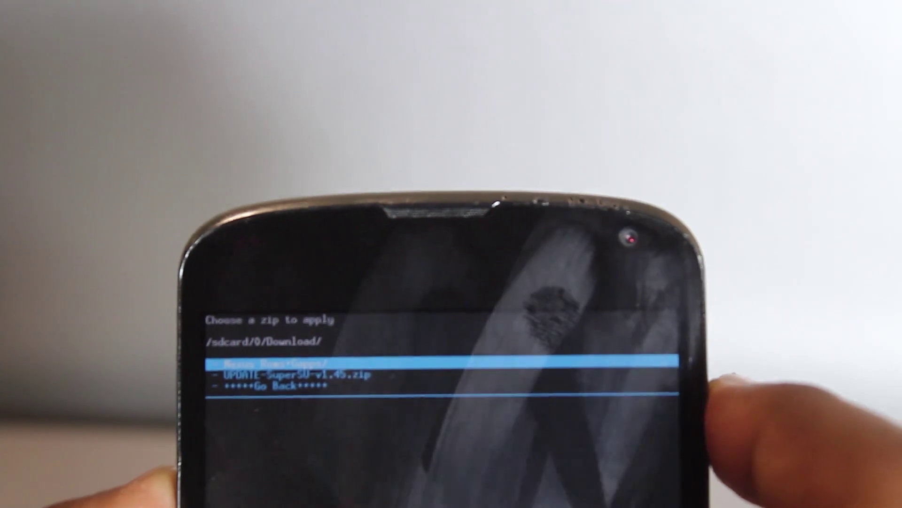
# Select Alien Droid.zip in the Nexus Roms+Gapps folder and highlight 'Yes - Install'.
pyautogui.press('Return')
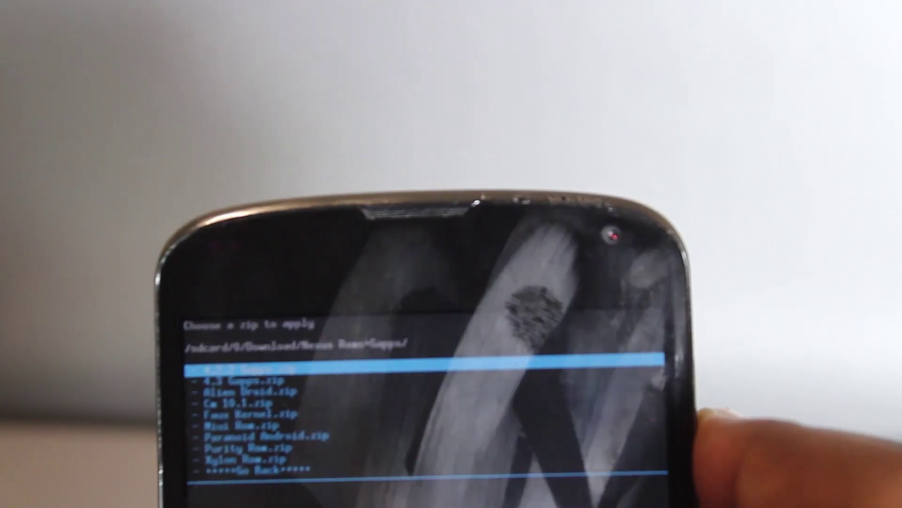
pyautogui.press('Down')
pyautogui.press('Down')
pyautogui.press('Return')
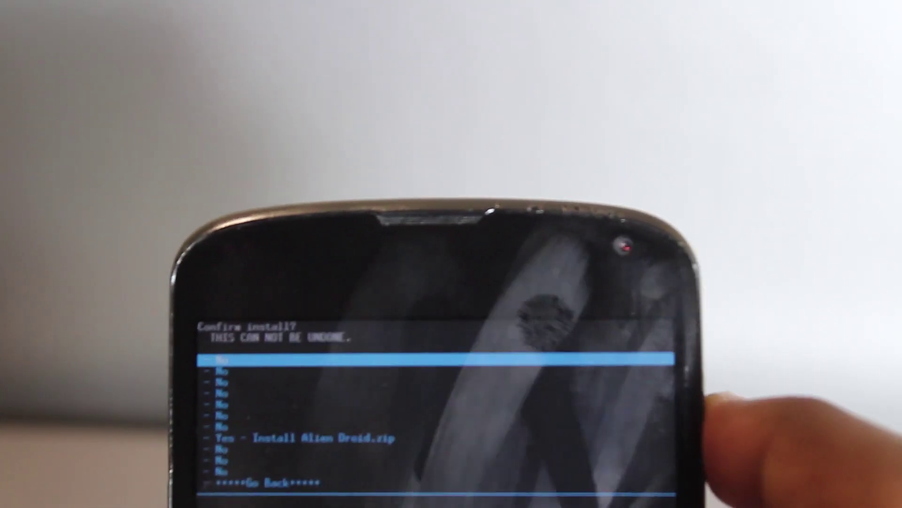
pyautogui.press('Down')
pyautogui.press('Down')
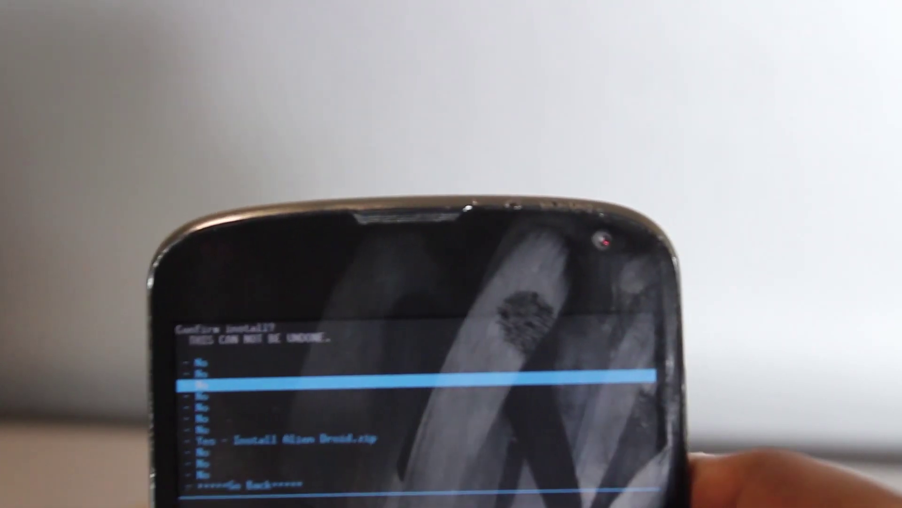
pyautogui.press('Down')
pyautogui.press('Down')
pyautogui.press('Down')
pyautogui.press('Down')
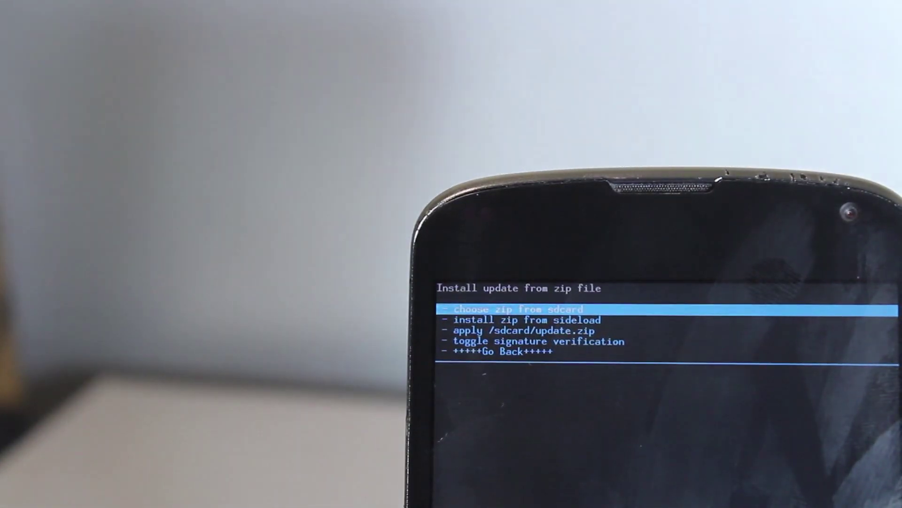
# Highlight '+++++Go Back+++++' in the install-from-zip menu.
pyautogui.press('Down')
pyautogui.press('Down')
pyautogui.press('Down')
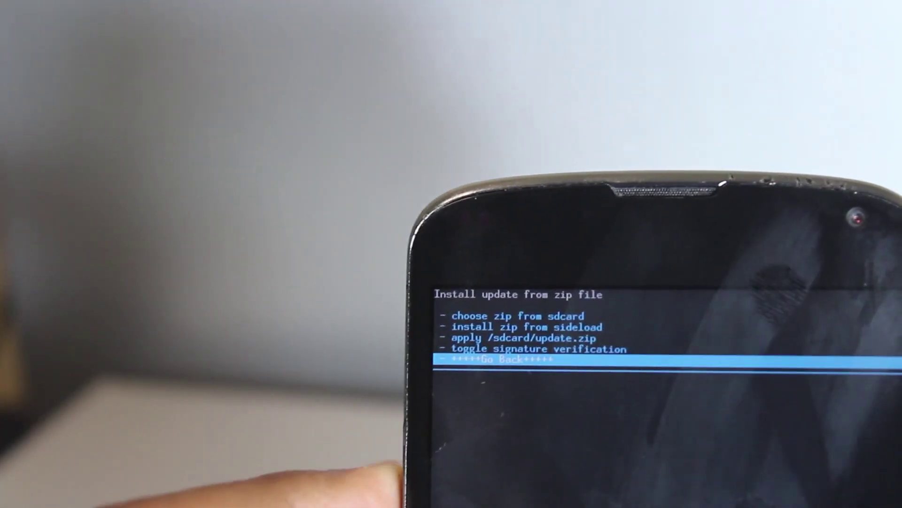